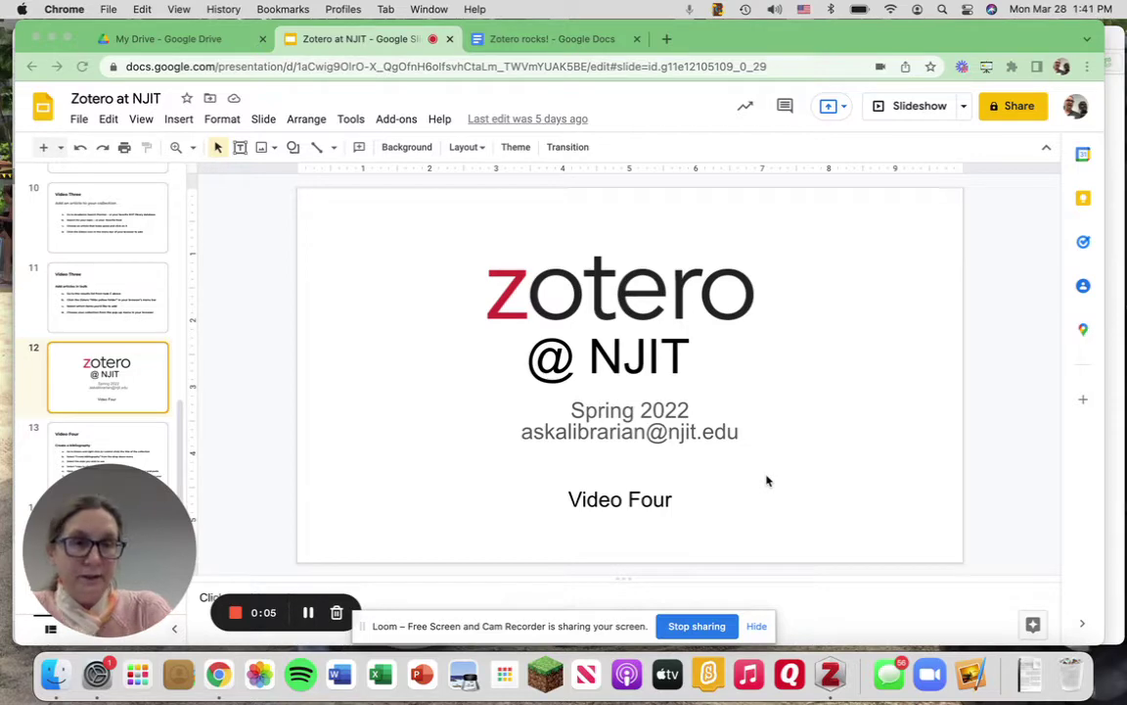
Present the deck from the Video Four title to the Create a bibliography steps slide.
click(907, 108)
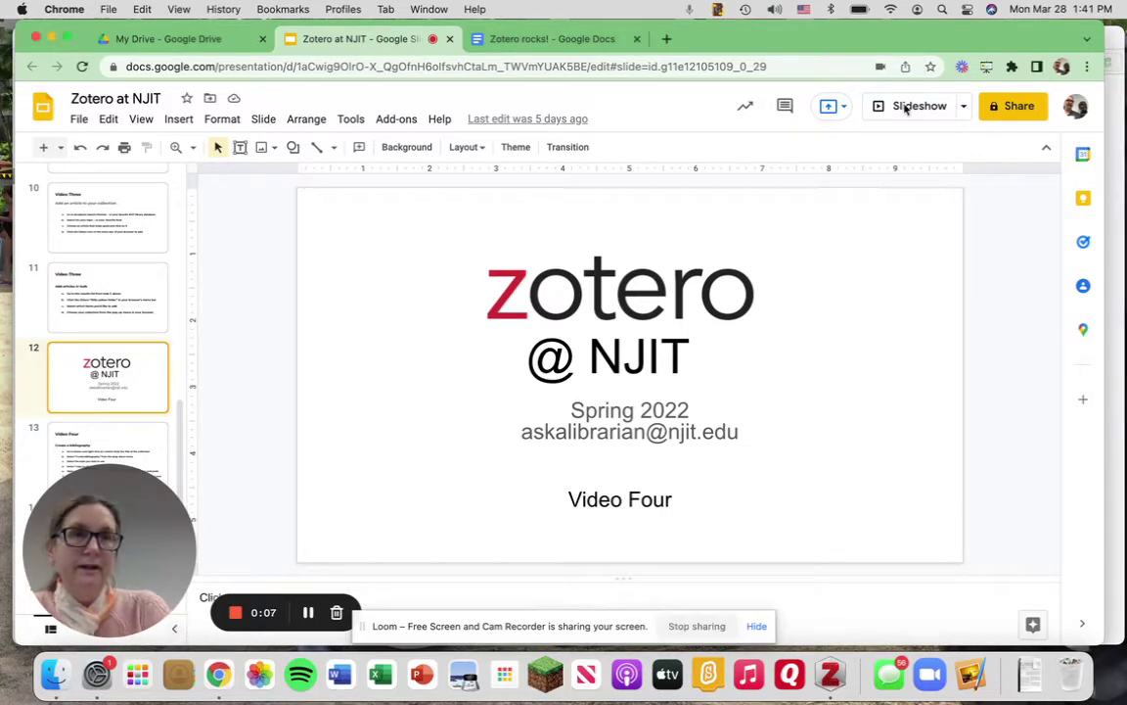
click(934, 106)
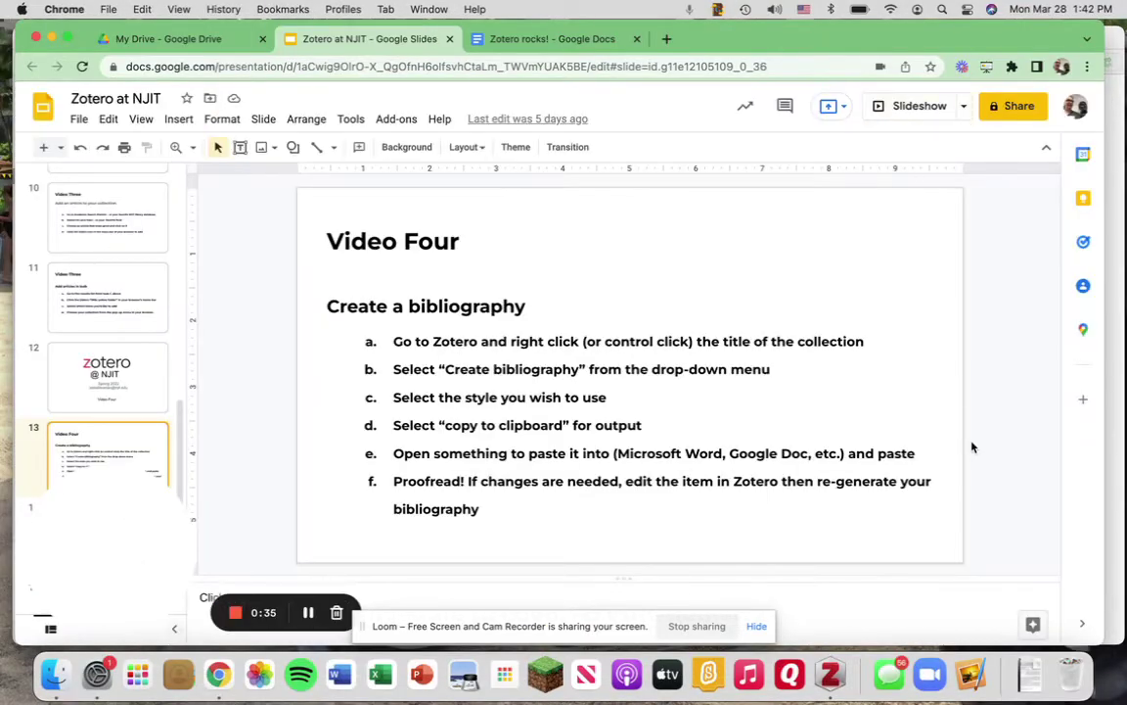
In Zotero, choose Create Bibliography from Collection for the Cheese collection.
click(830, 675)
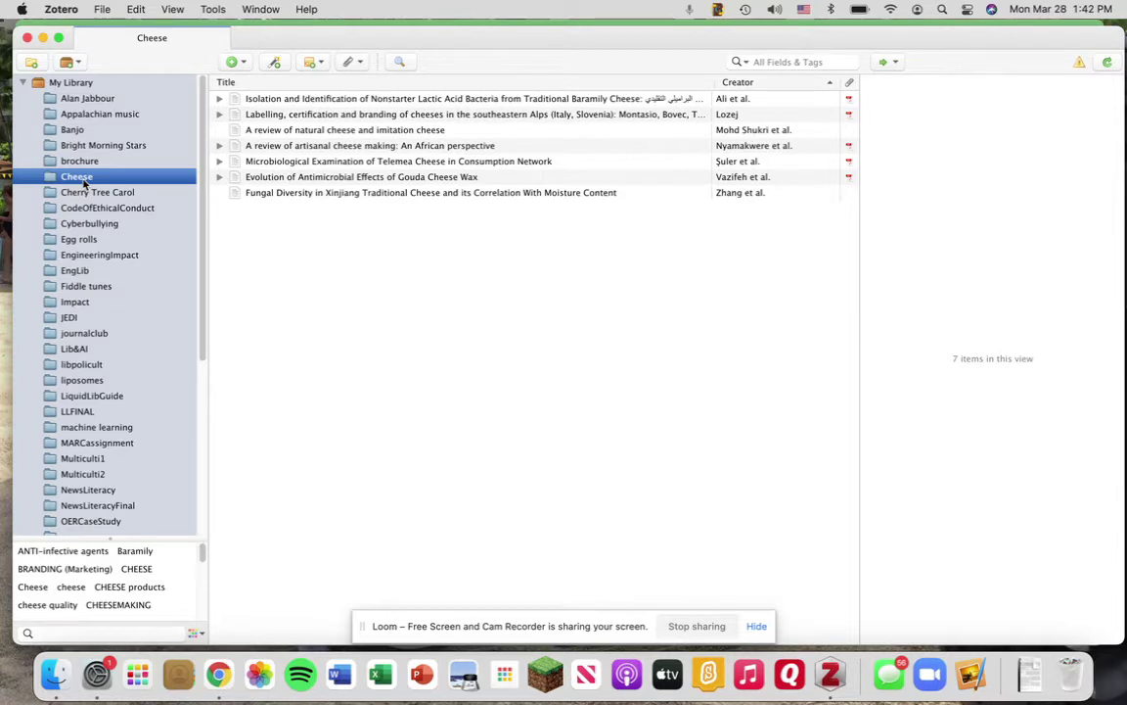
right_click(84, 183)
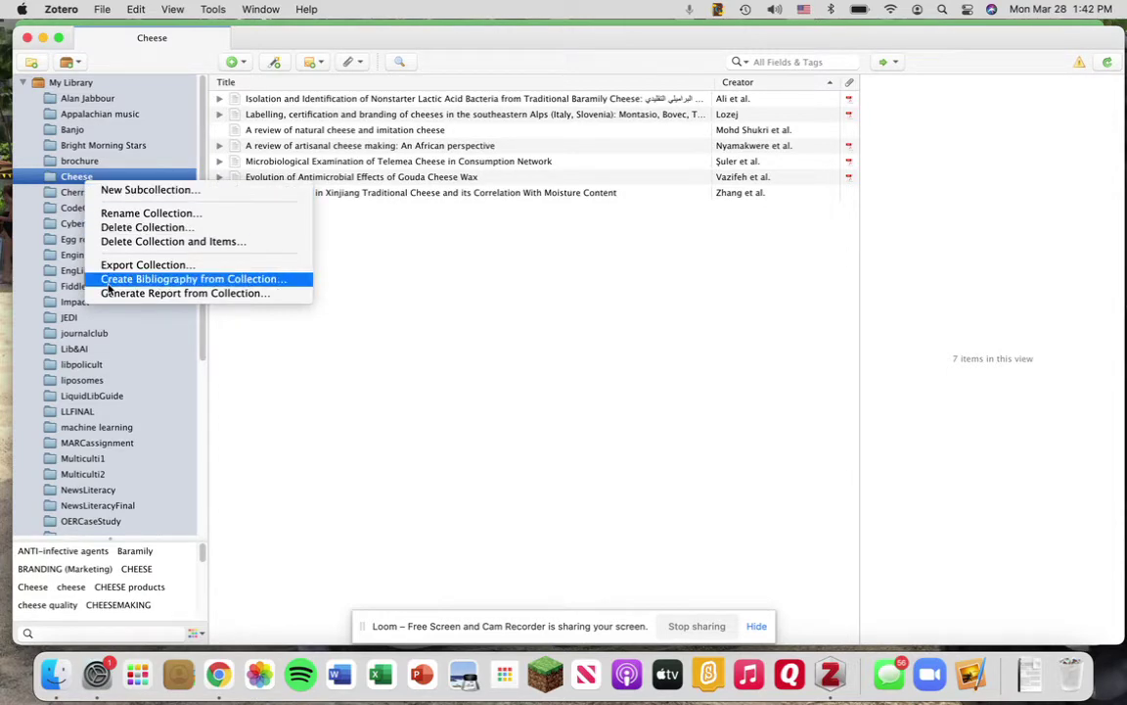
click(109, 280)
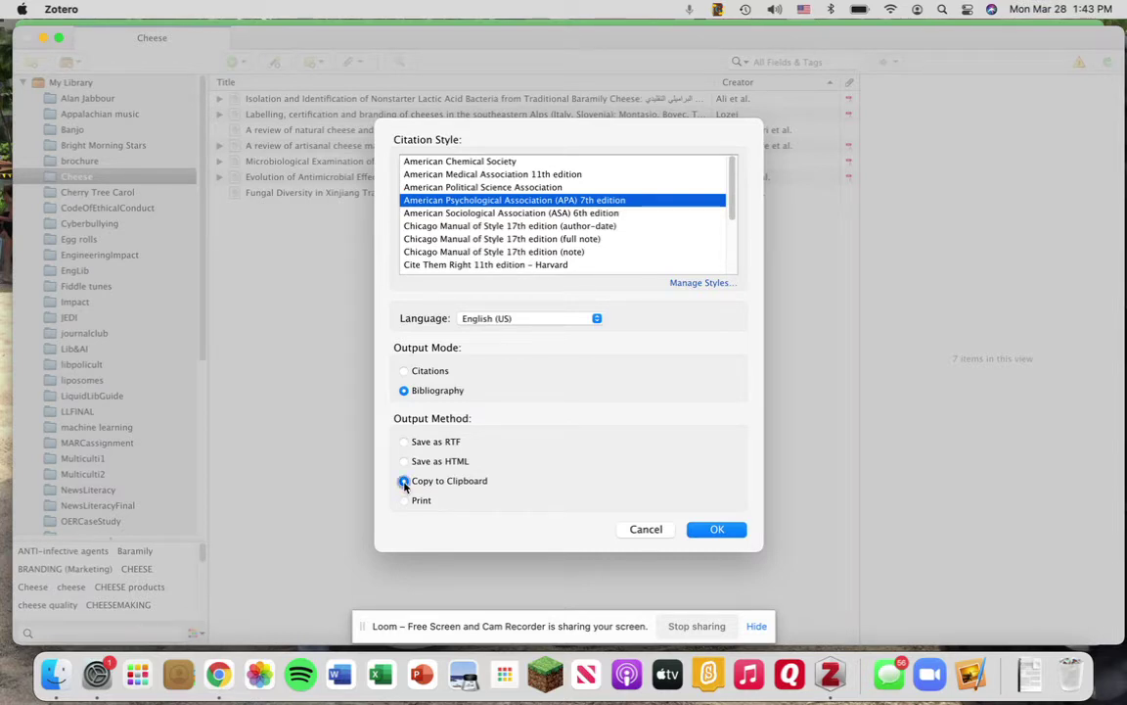
Confirm APA 7th edition, Bibliography output mode and Copy to Clipboard.
click(719, 528)
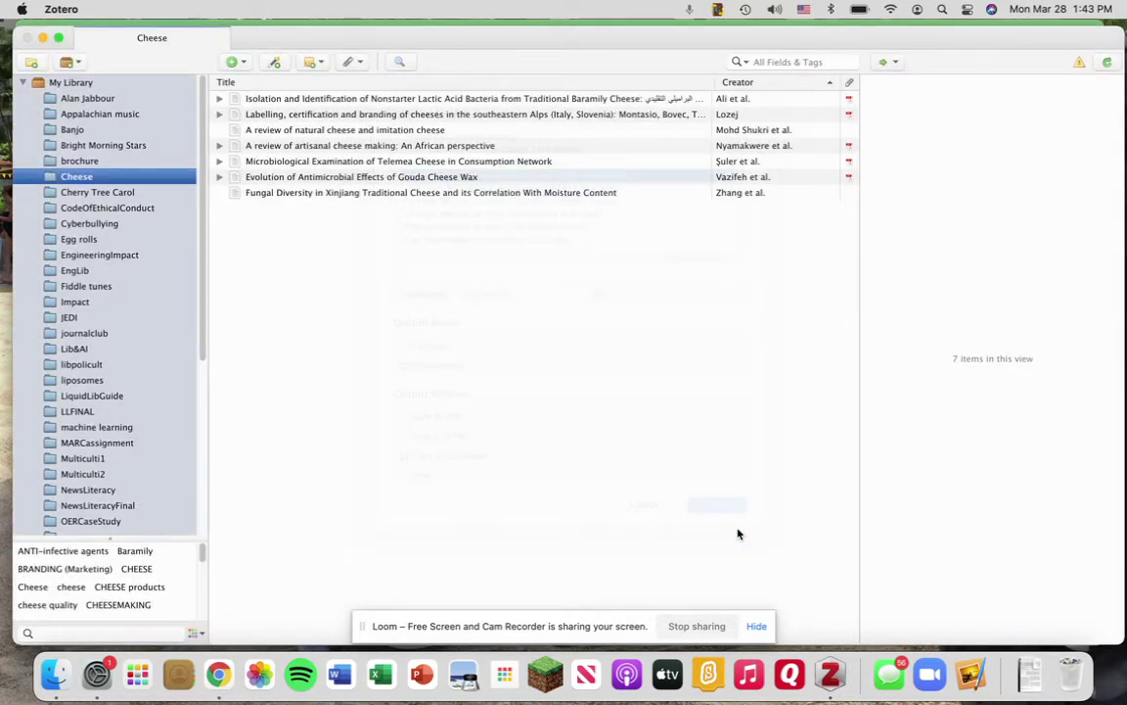
Paste the copied bibliography into the Zotero rocks! Google Doc.
key(ctrl+Up)
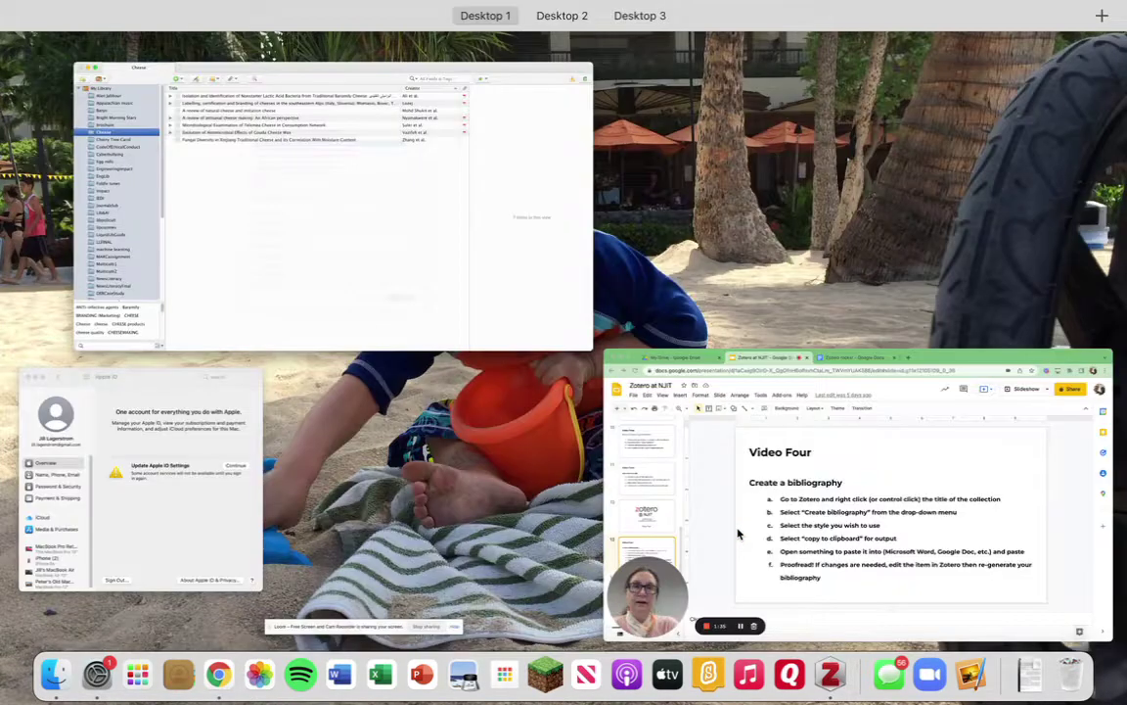
click(738, 533)
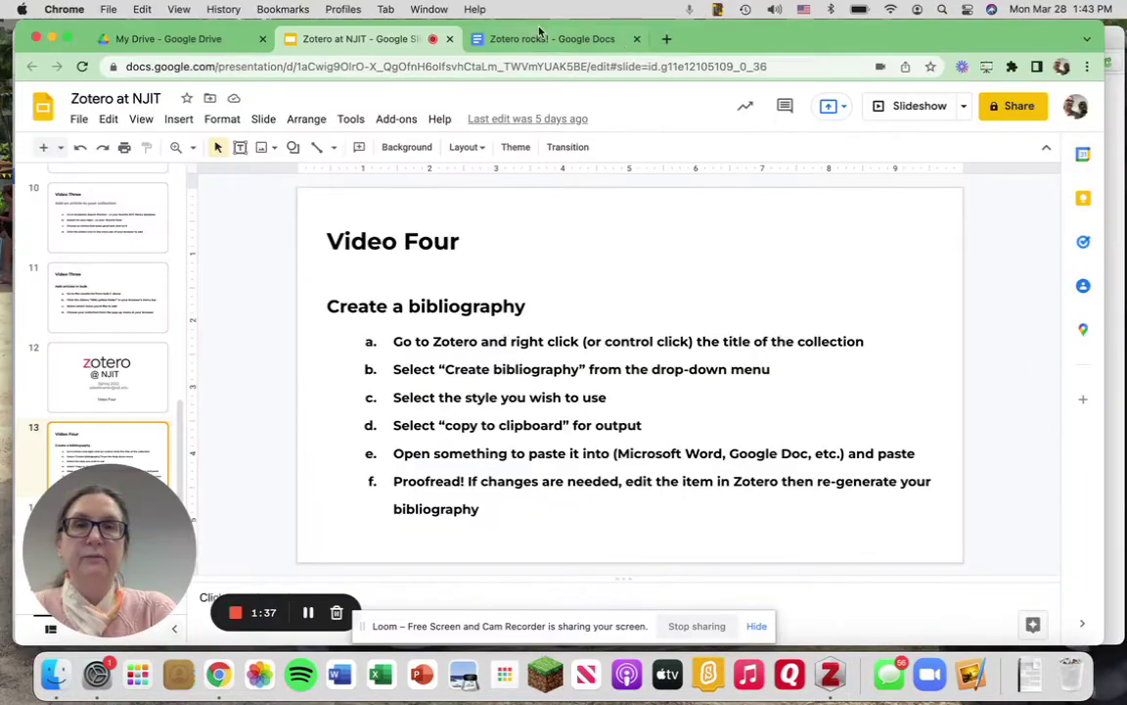
click(537, 40)
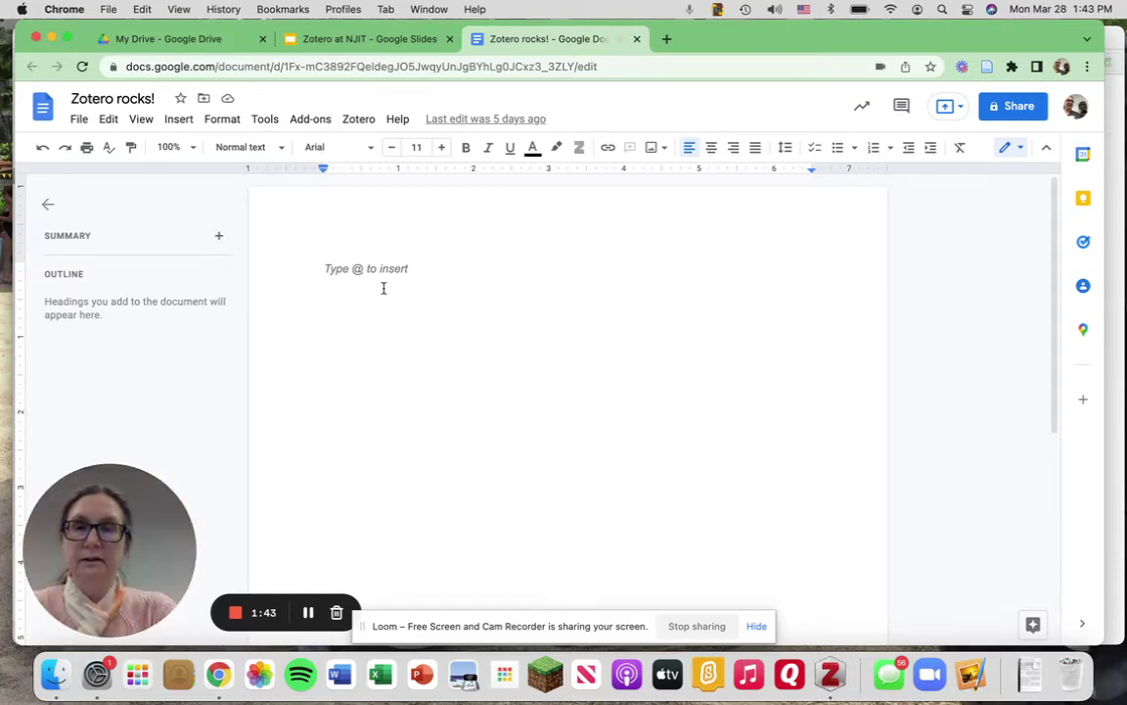
key(ctrl+v)
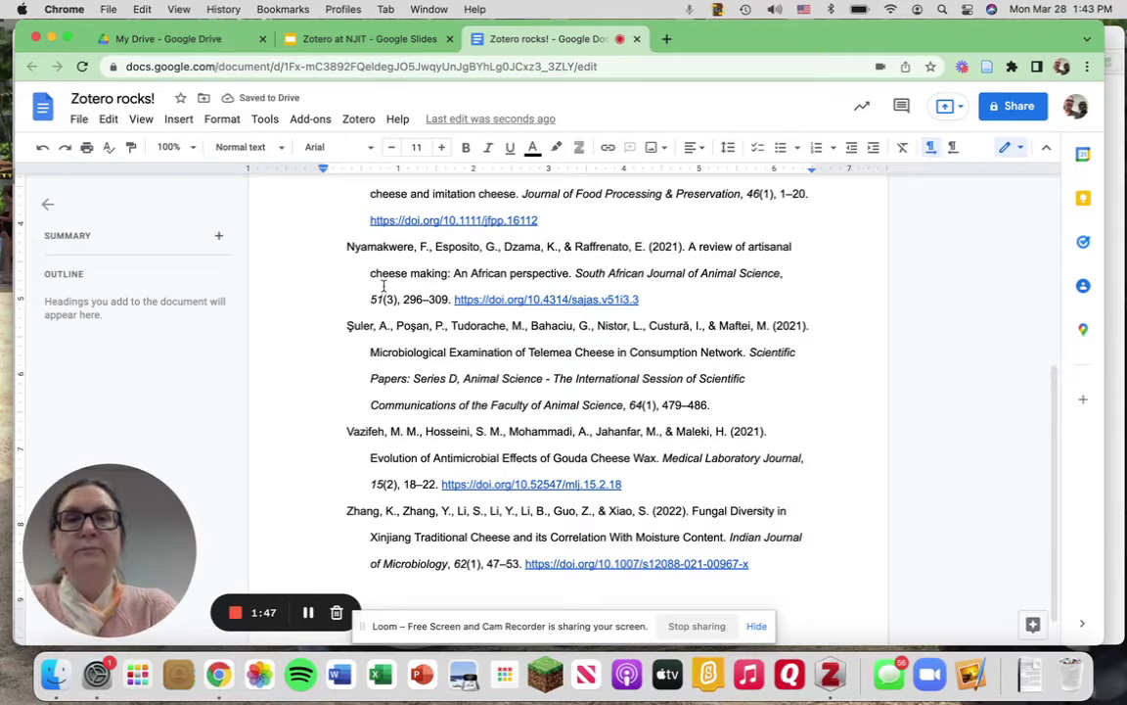
Scroll through the pasted Cheese references to review them.
scroll(568, 364, down, 1)
scroll(567, 364, up, 3)
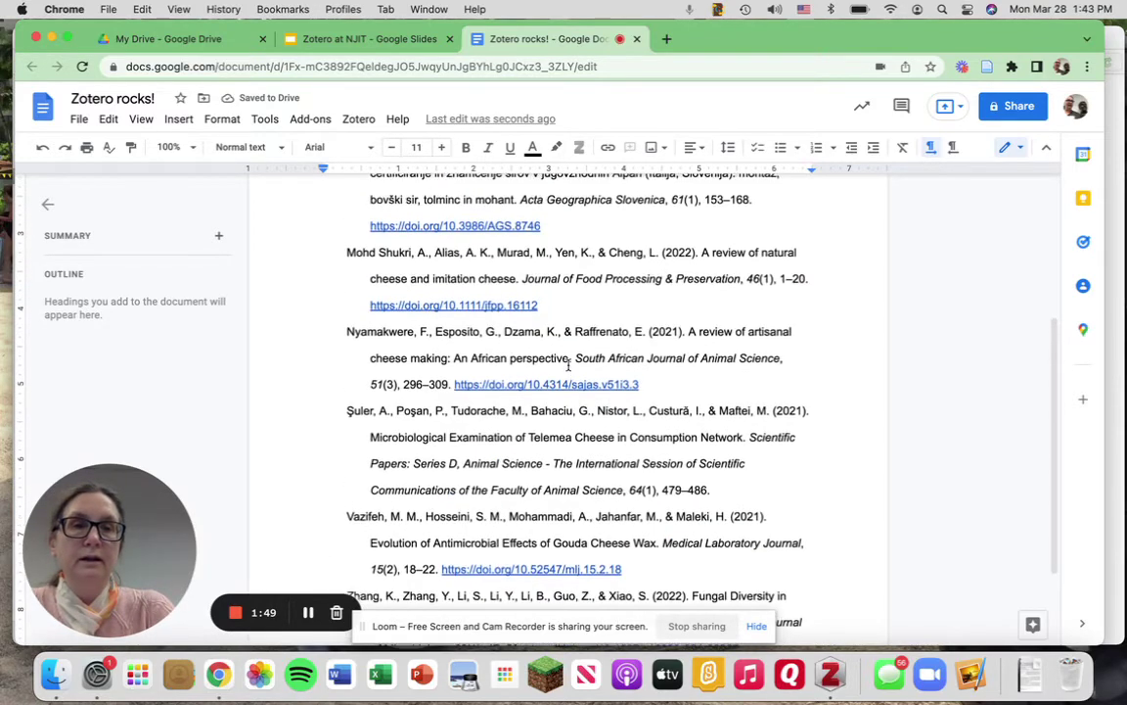
scroll(568, 364, up, 5)
scroll(568, 364, up, 1)
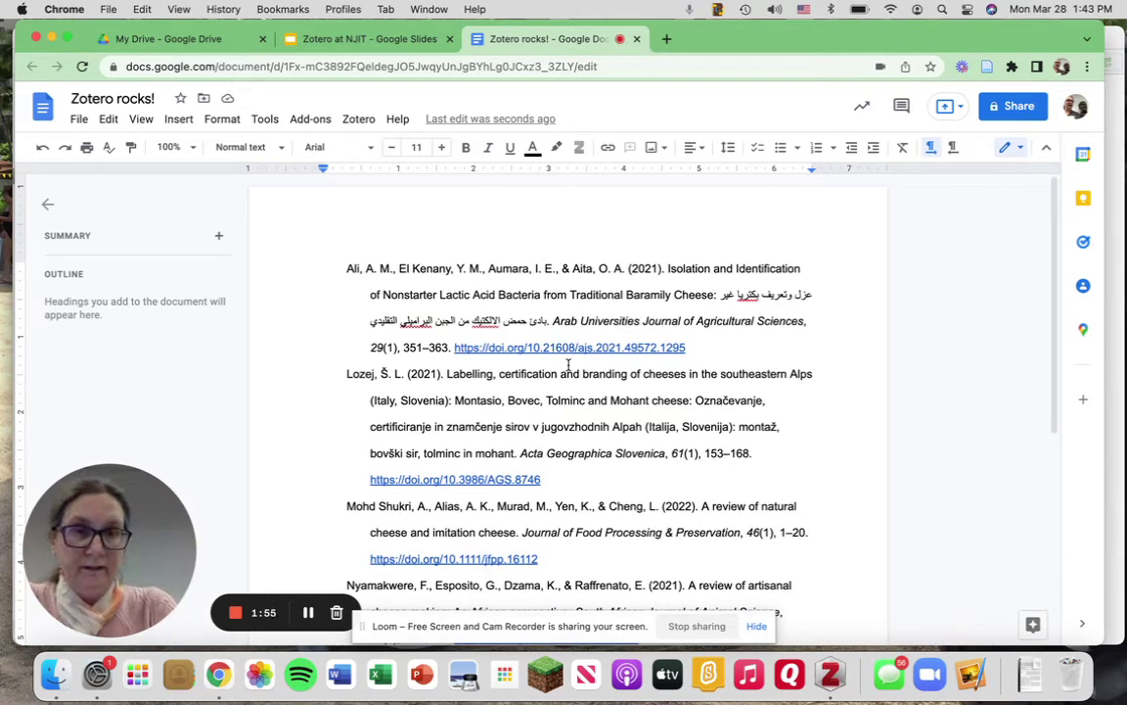
scroll(567, 364, down, 1)
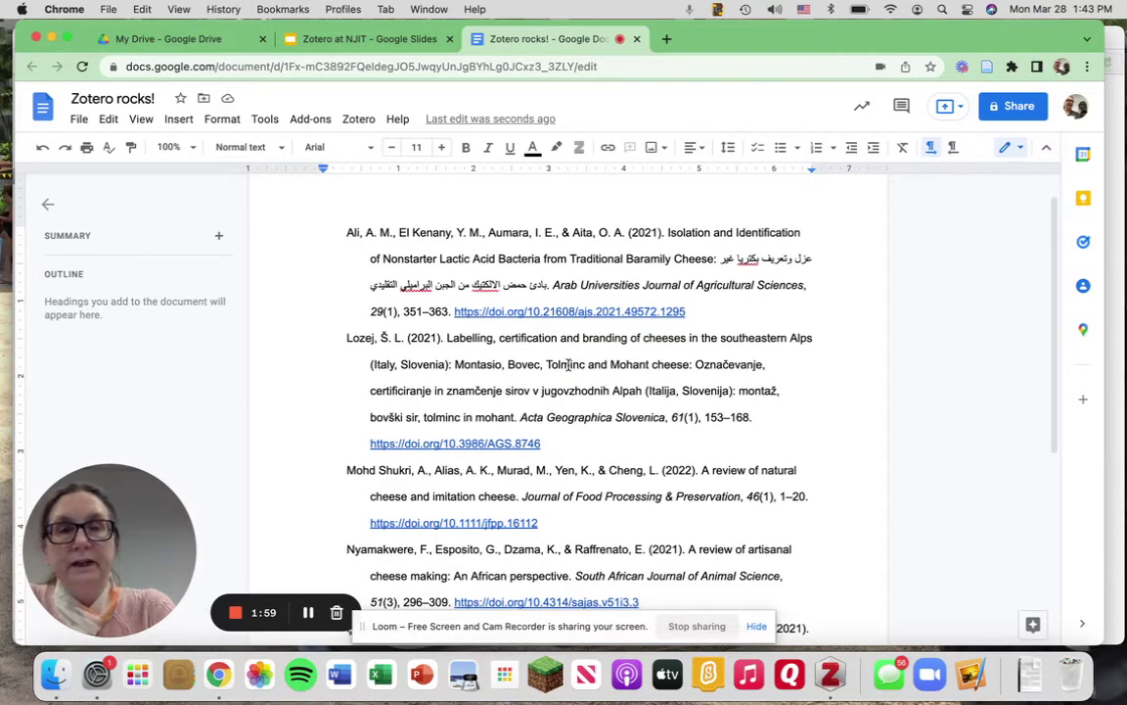
scroll(567, 364, down, 2)
scroll(568, 364, down, 3)
scroll(567, 364, down, 3)
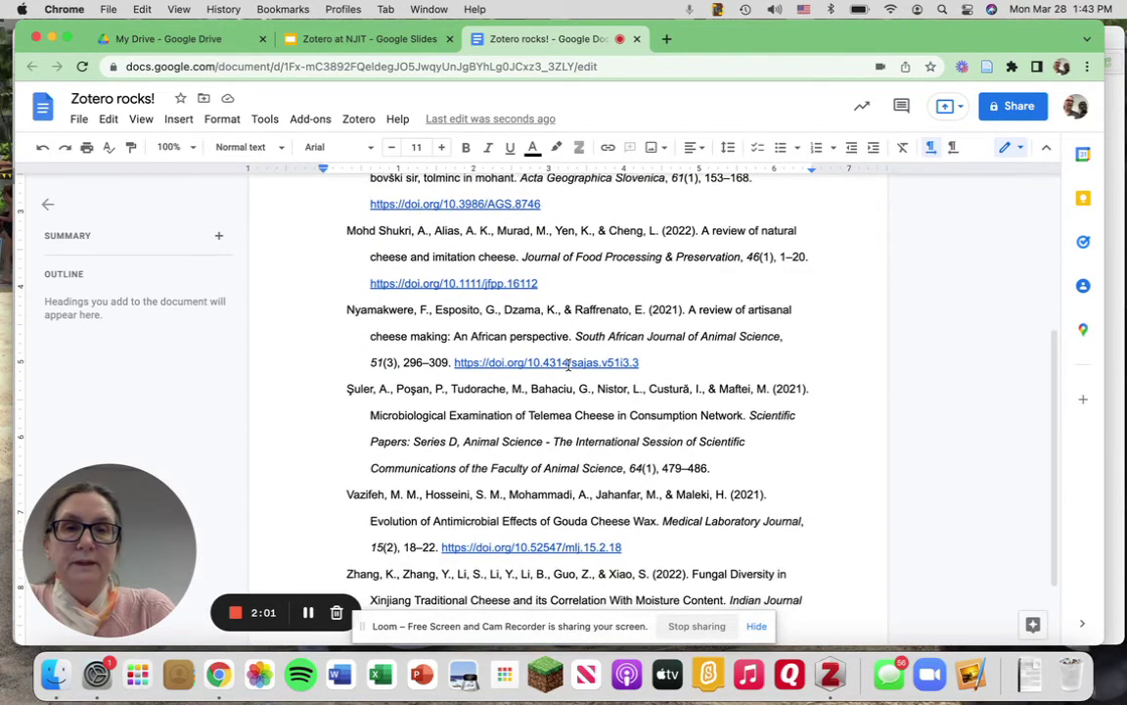
scroll(567, 364, down, 2)
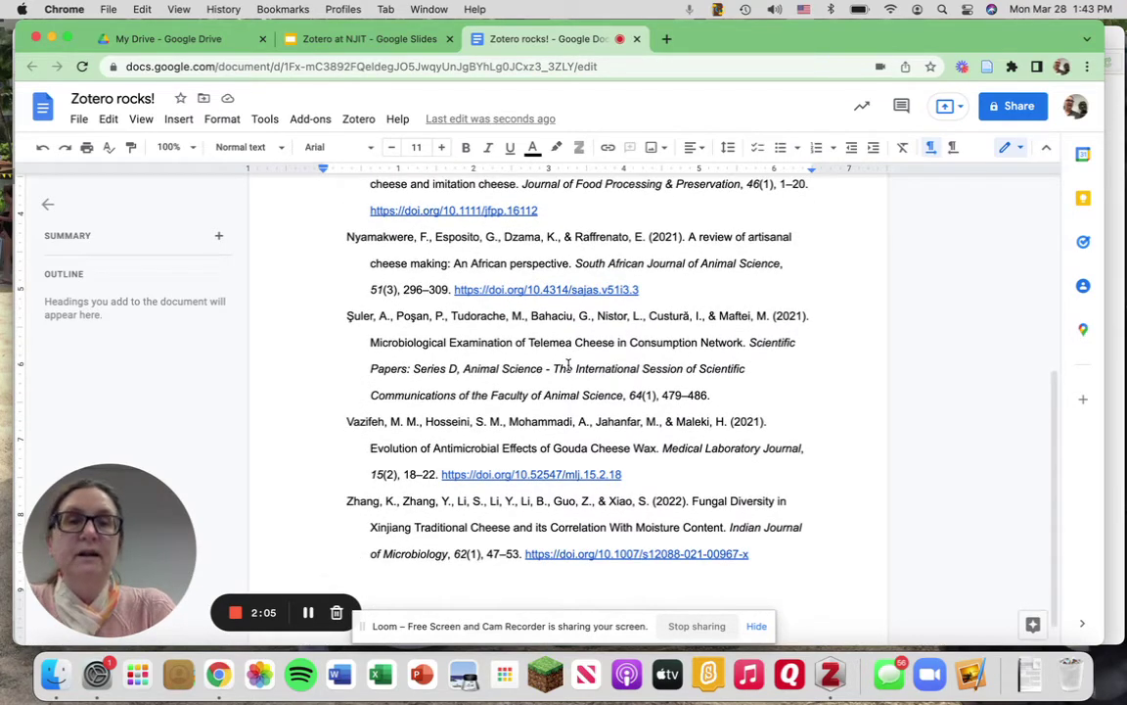
scroll(568, 364, down, 1)
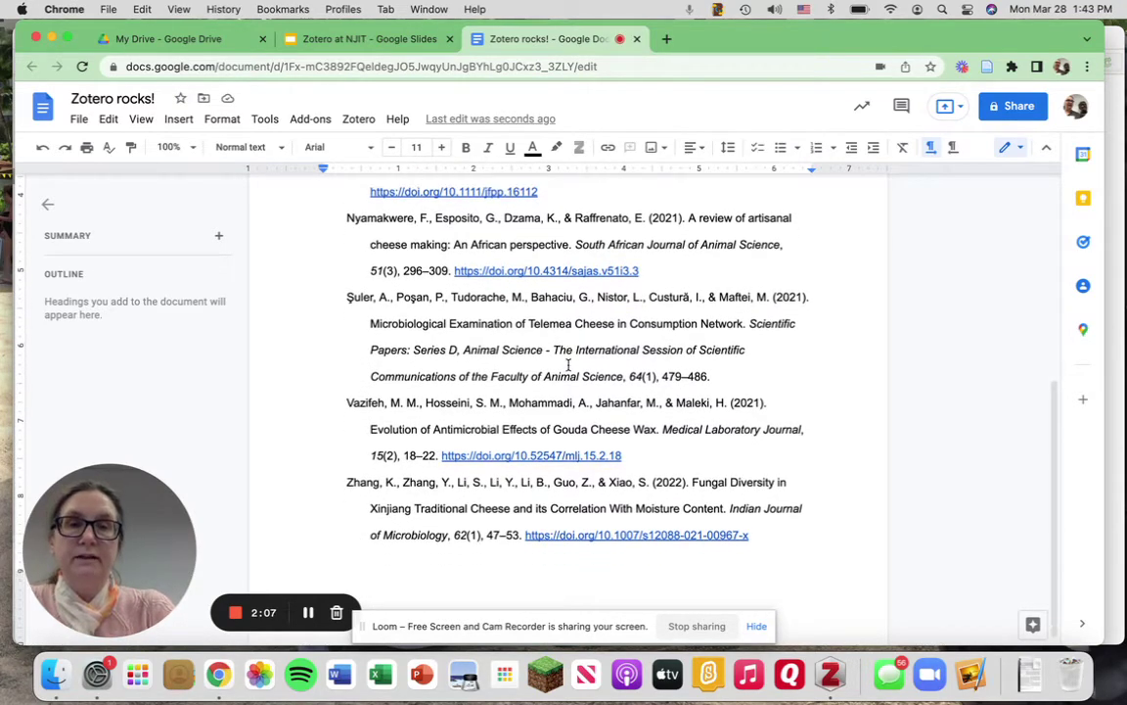
scroll(568, 364, down, 1)
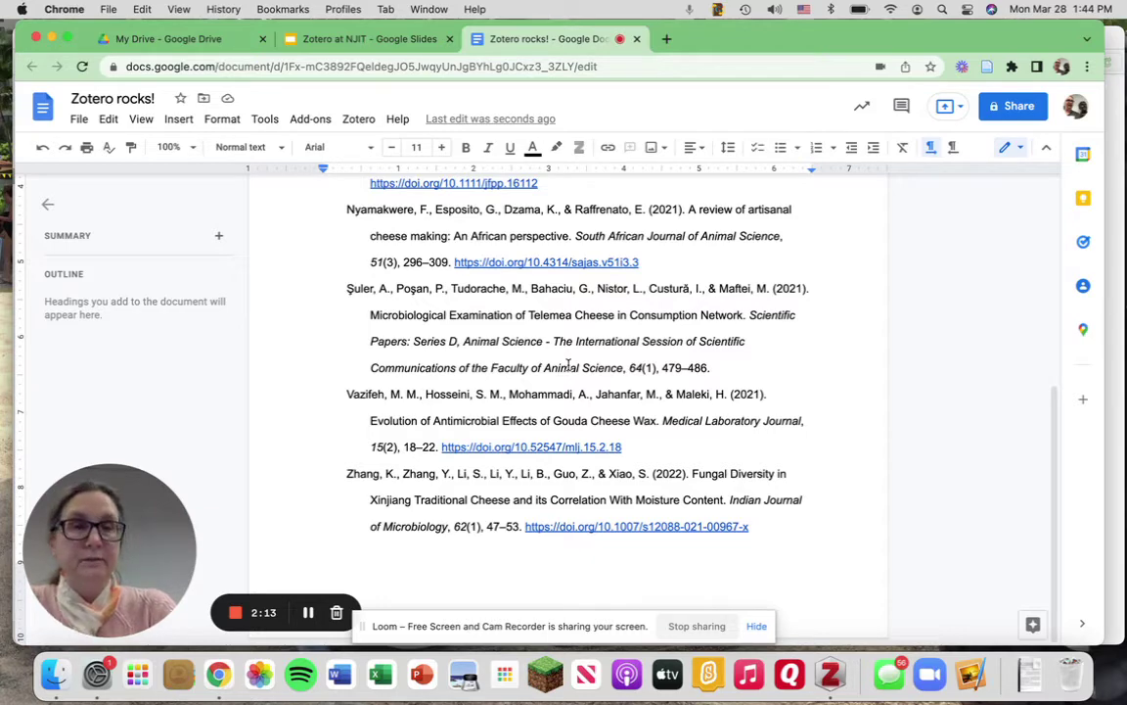
scroll(568, 364, up, 3)
scroll(568, 364, up, 5)
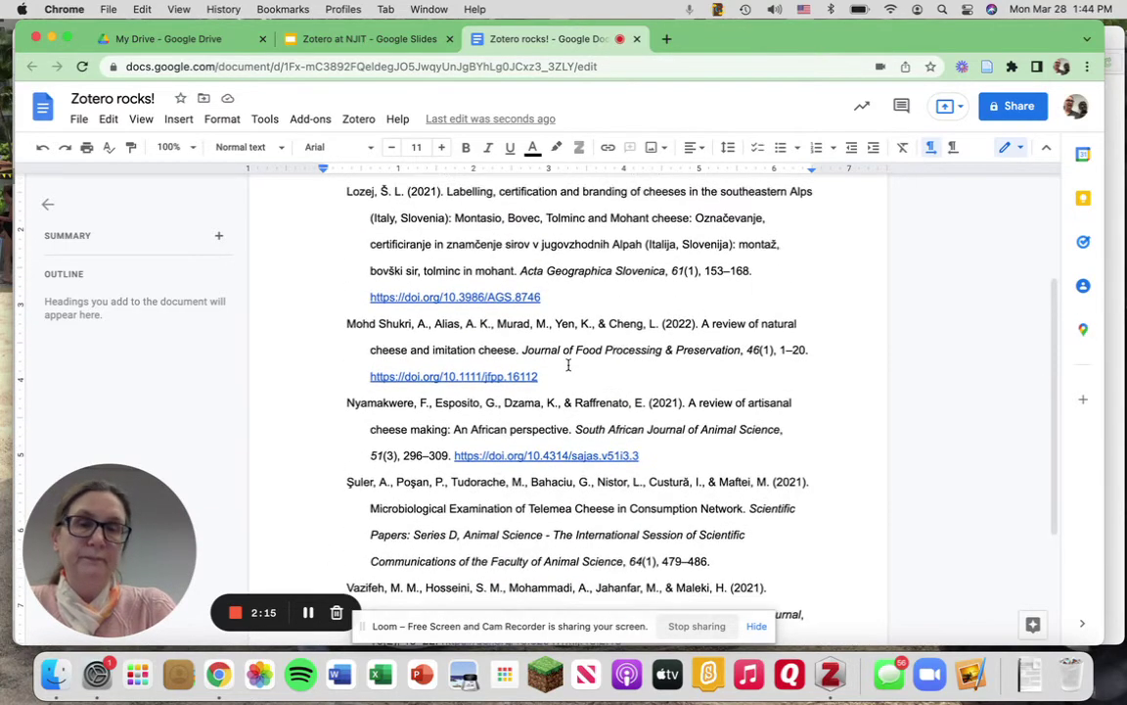
scroll(567, 364, up, 2)
scroll(567, 364, up, 1)
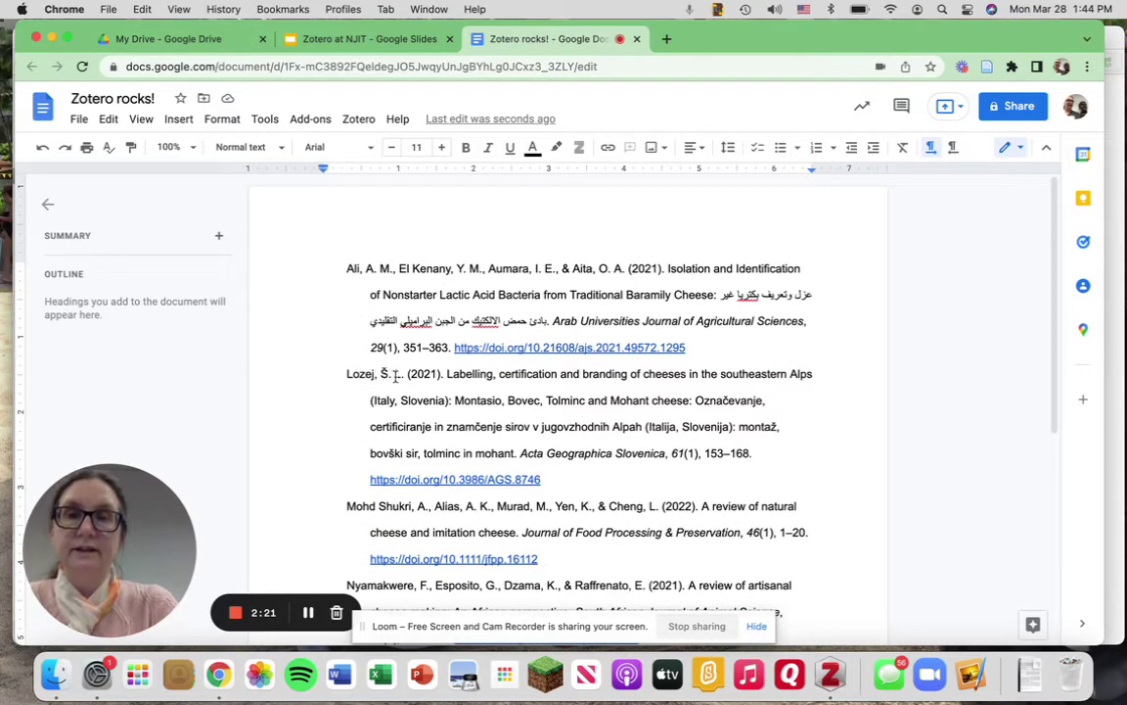
click(308, 613)
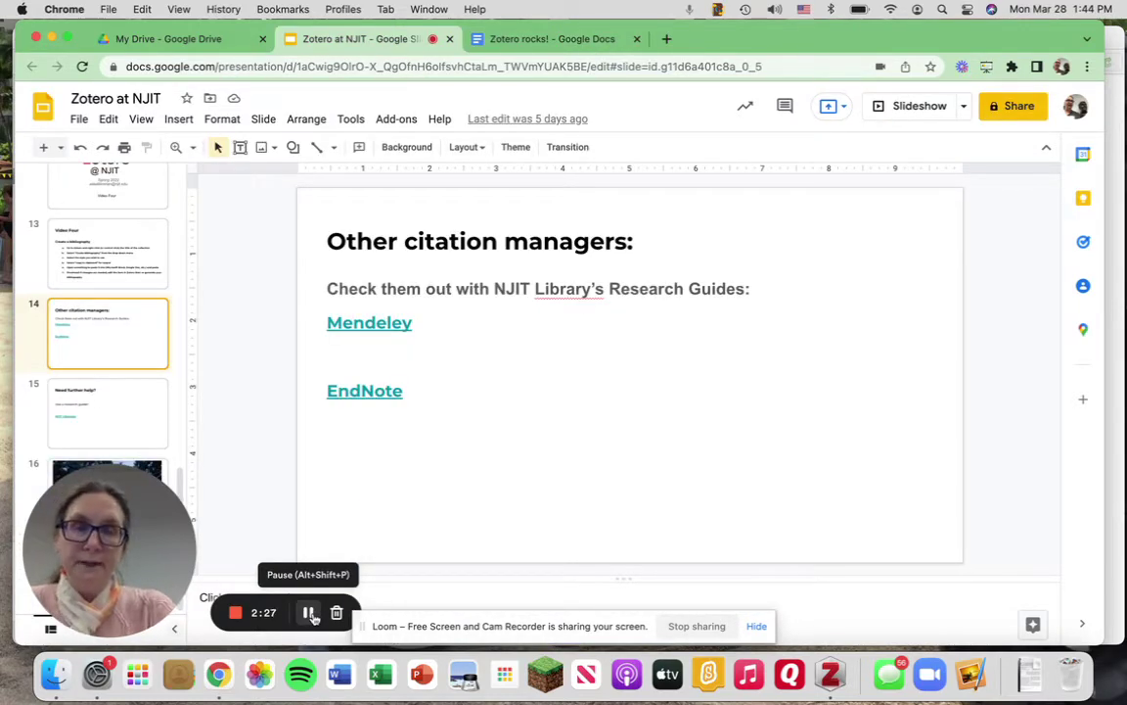
Present the Other citation managers and Need further help? slides.
click(920, 102)
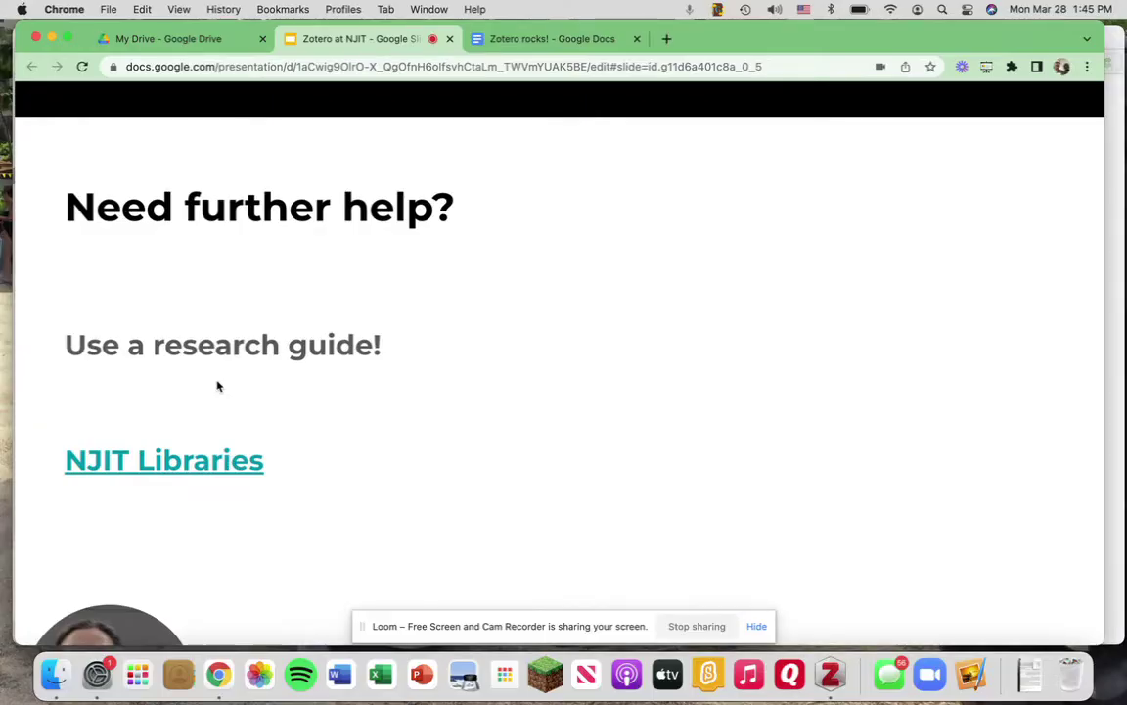
Open the NJIT Libraries website and scroll its home page.
click(218, 385)
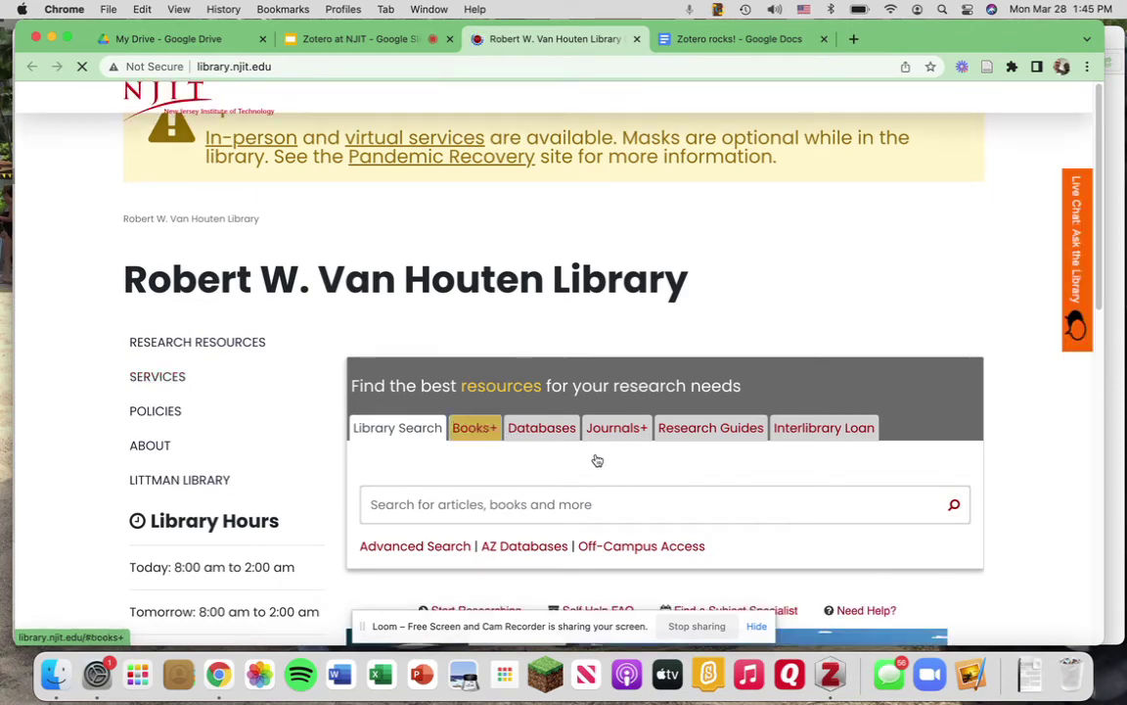
scroll(596, 468, down, 1)
scroll(698, 404, up, 3)
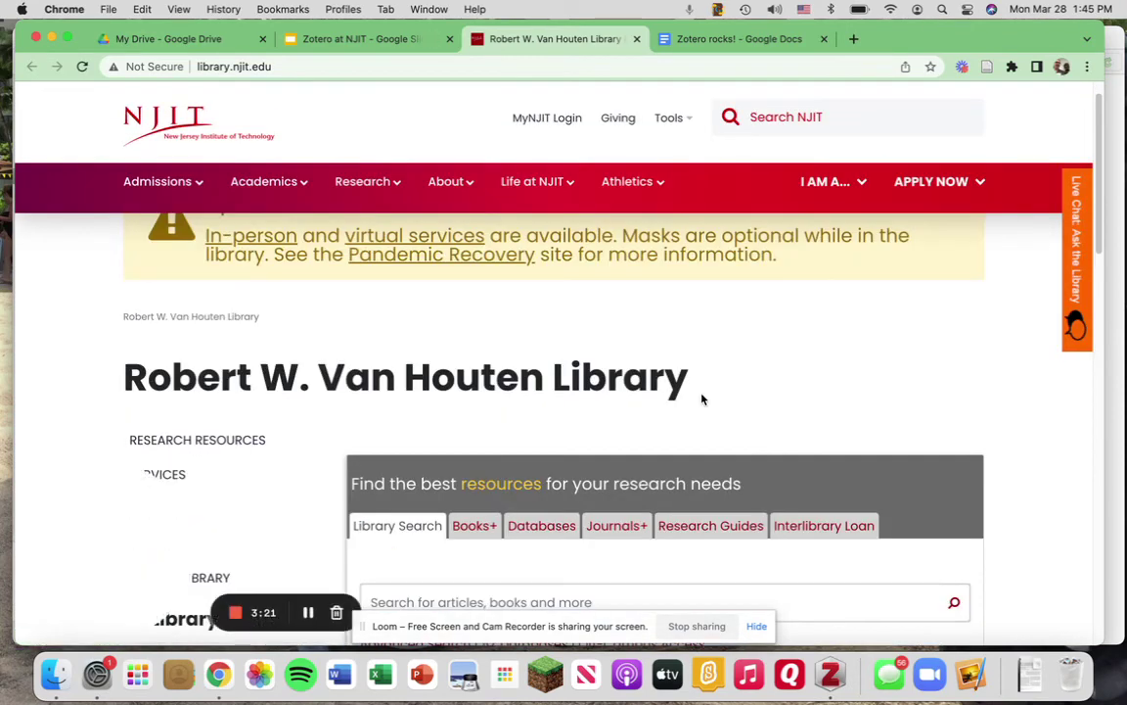
scroll(701, 404, down, 3)
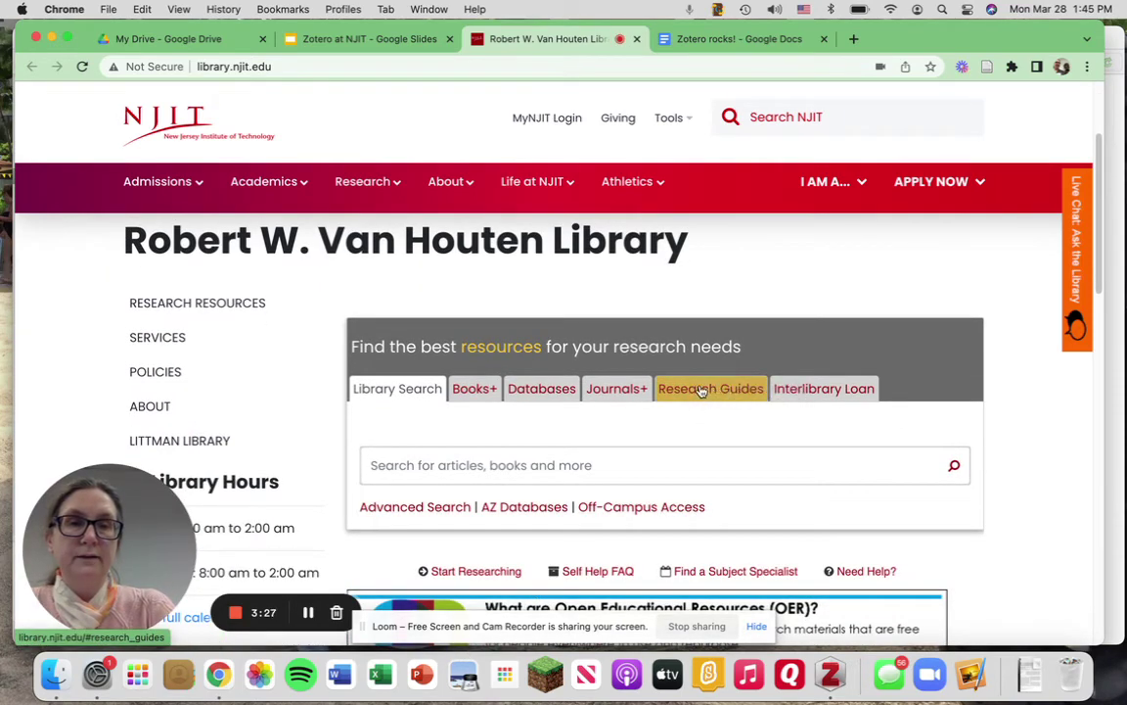
Search the library's Research Guides for 'citations'.
click(701, 390)
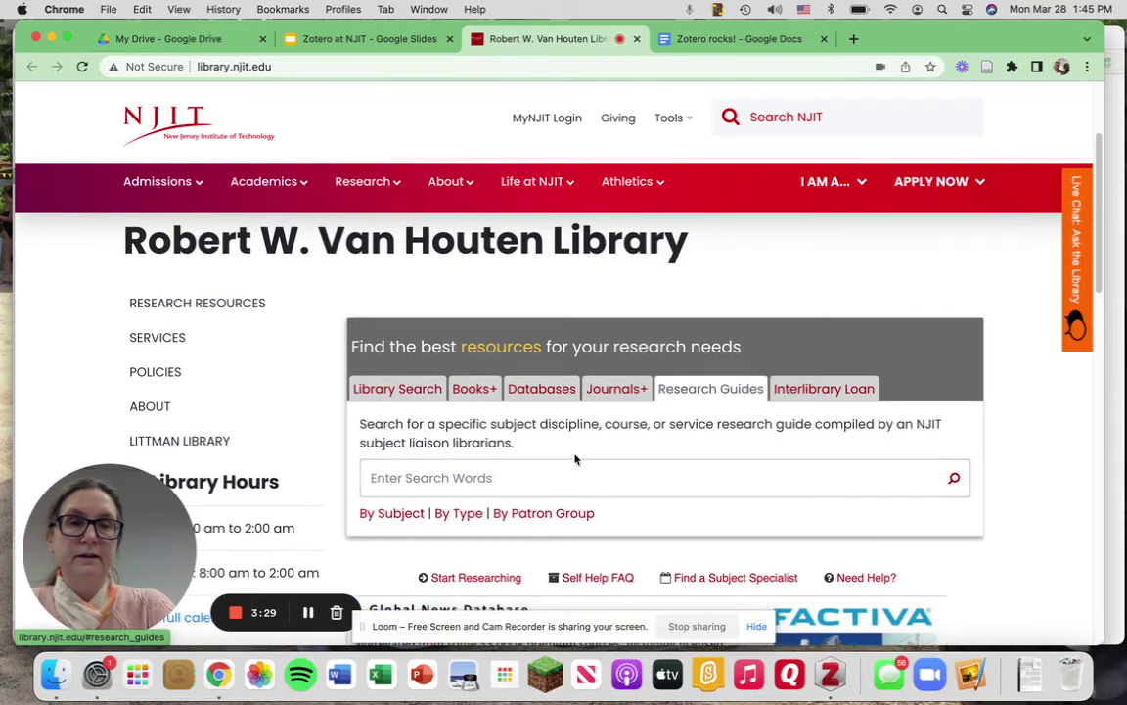
click(535, 476)
text(citations)
key(Return)
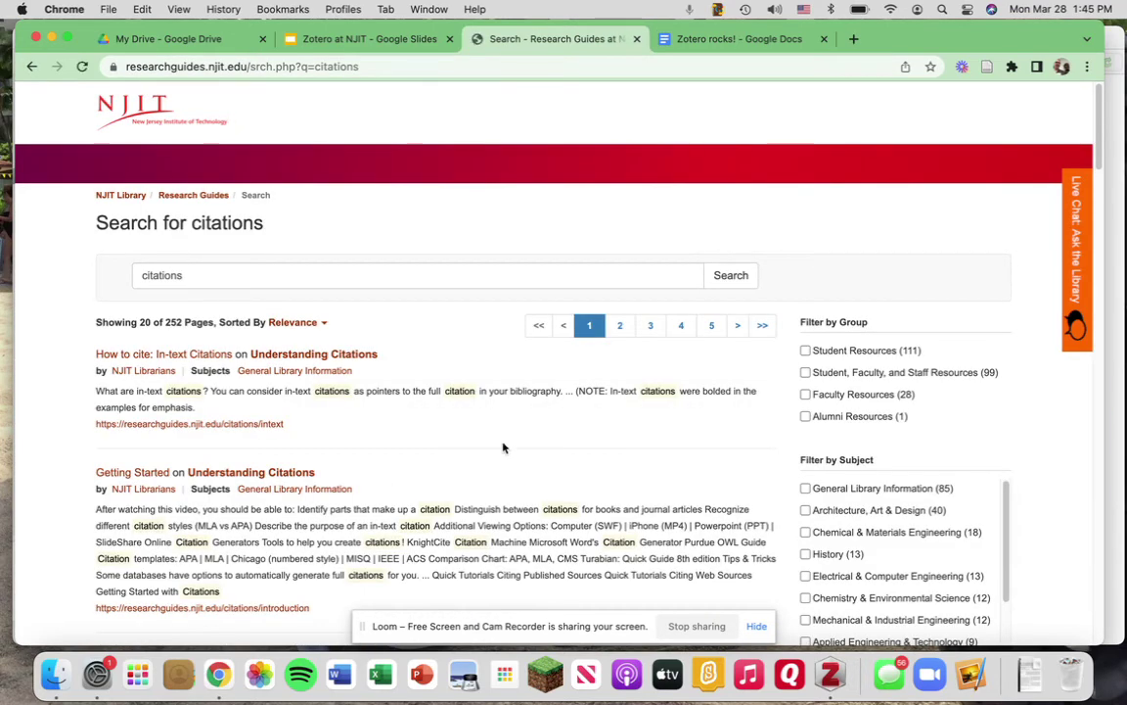
Browse the Understanding Citations: Getting Started guide, then return to the Zotero at NJIT deck.
click(357, 356)
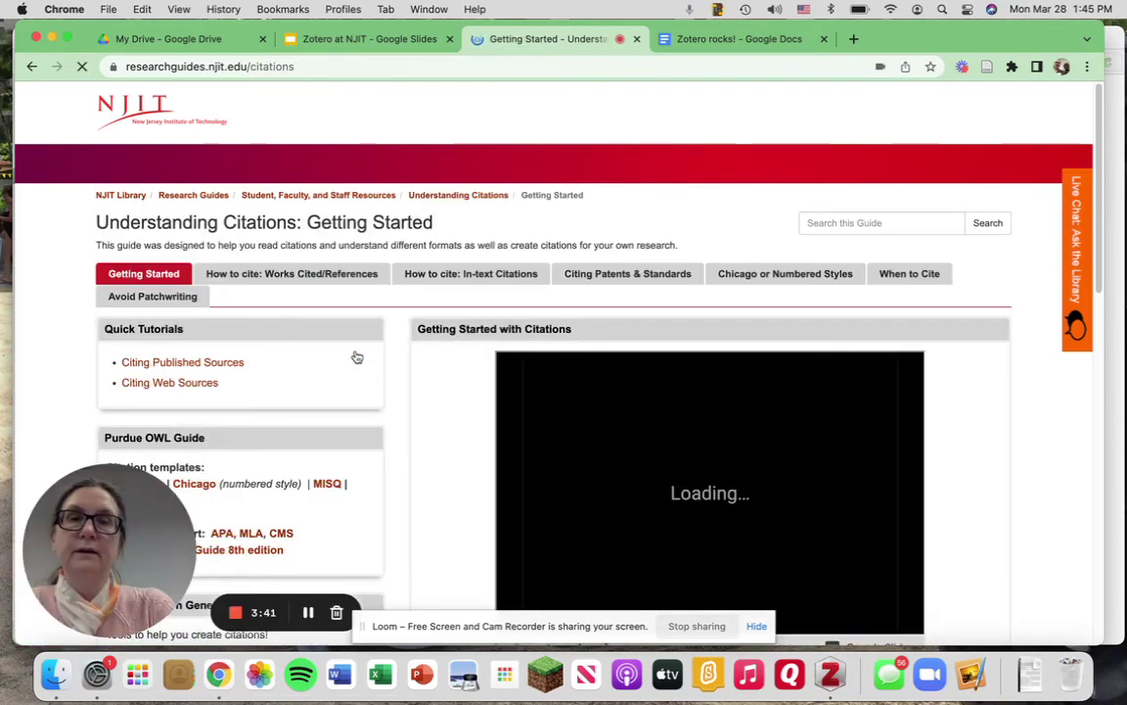
scroll(357, 356, down, 1)
scroll(358, 356, down, 2)
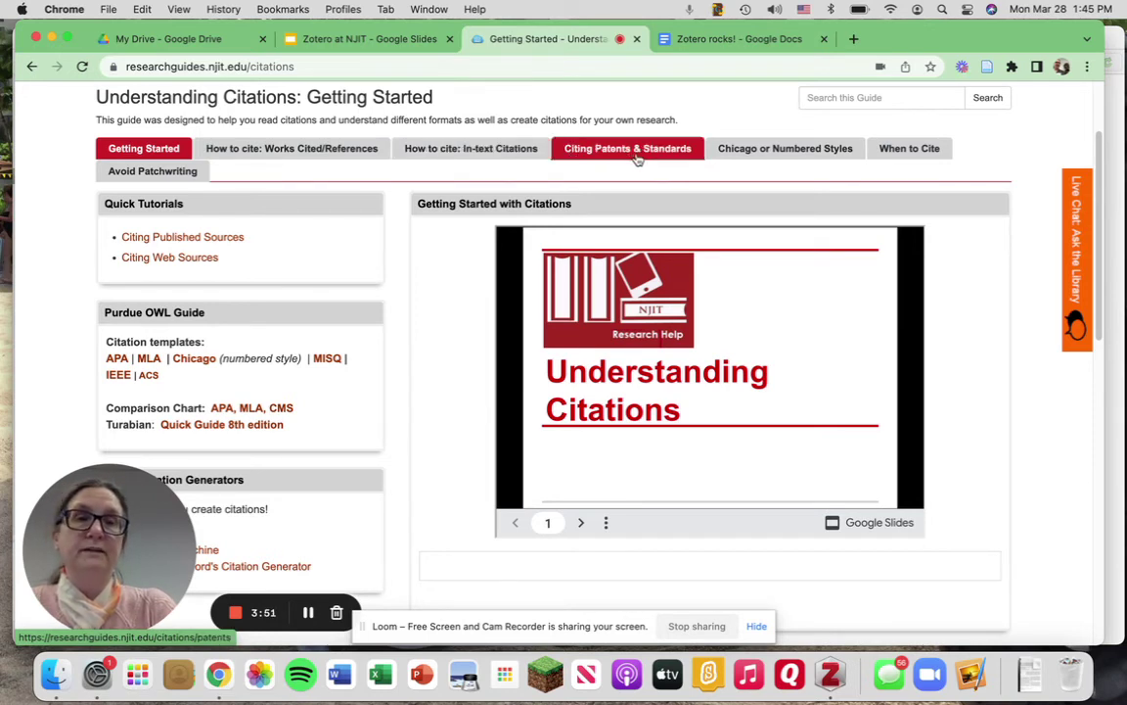
scroll(526, 236, up, 1)
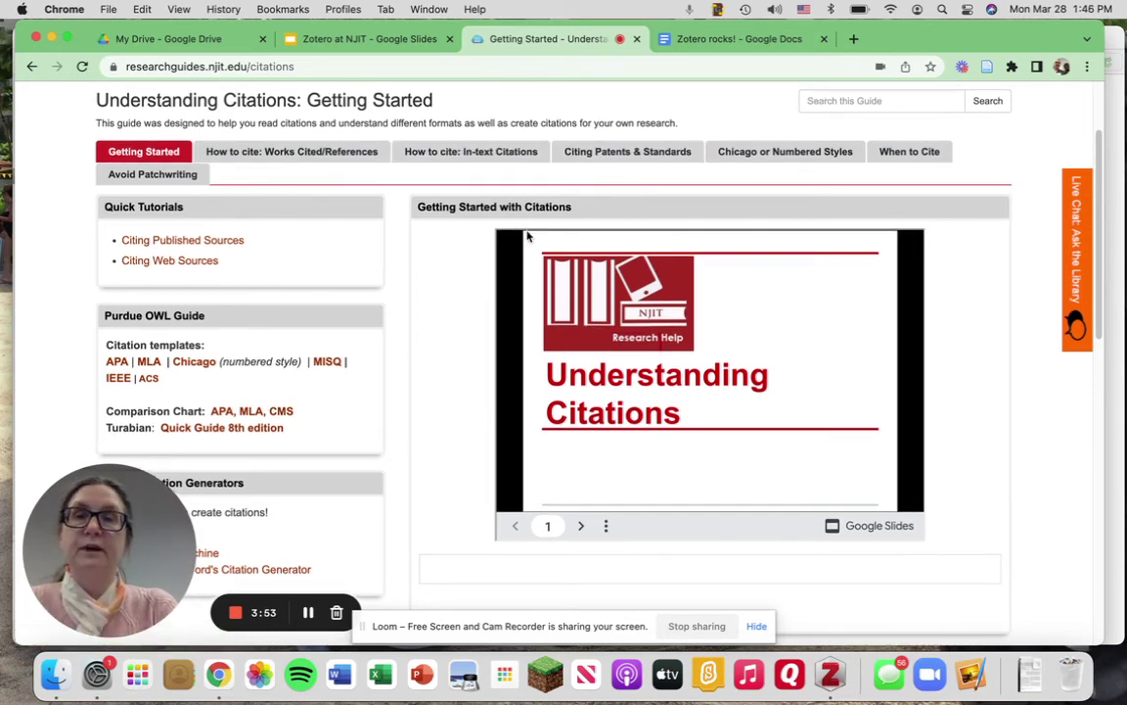
click(401, 43)
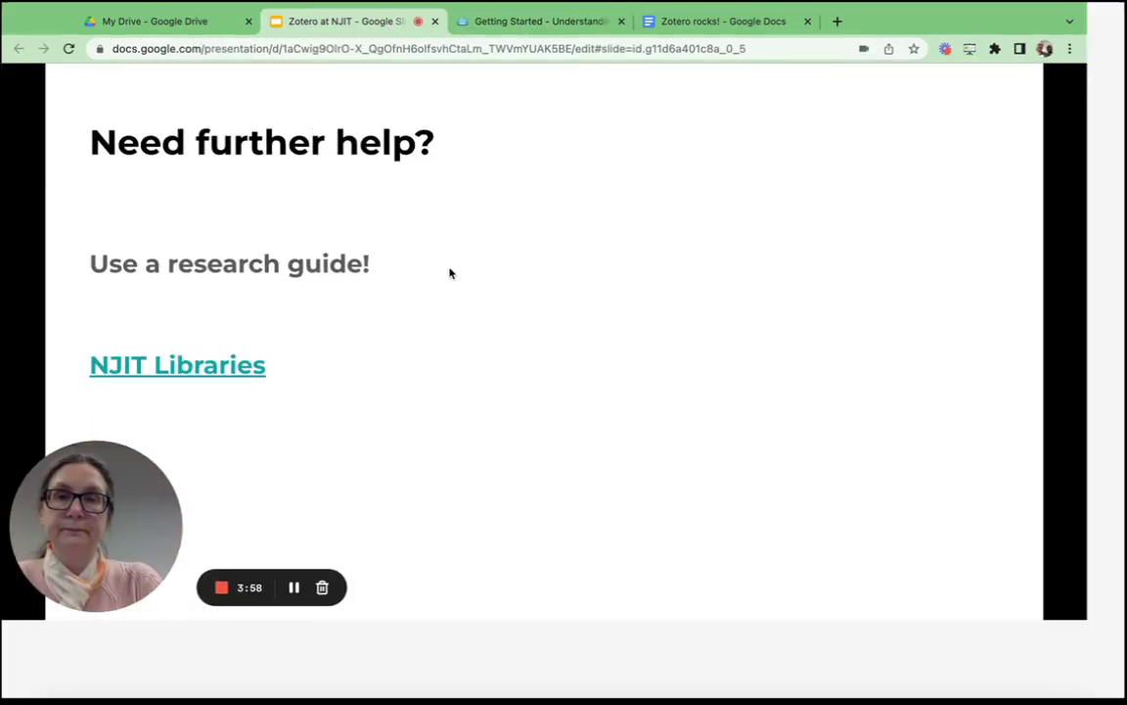
Resume the slideshow full screen and advance to the closing Congrats slide.
key(Right)
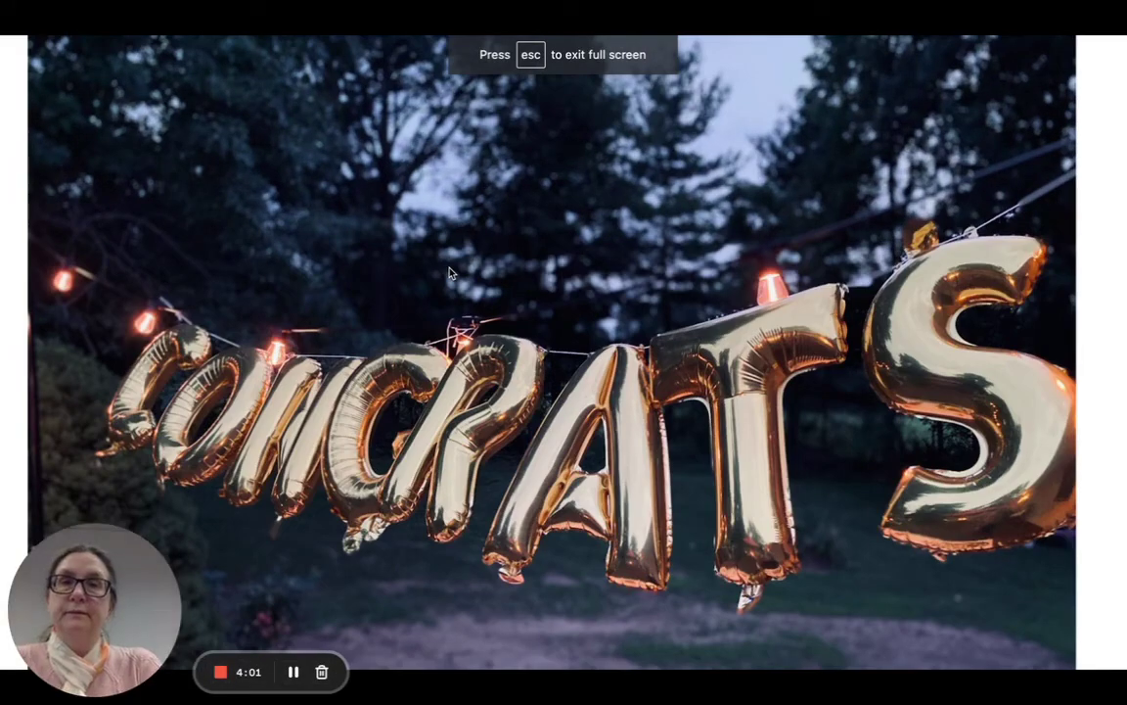